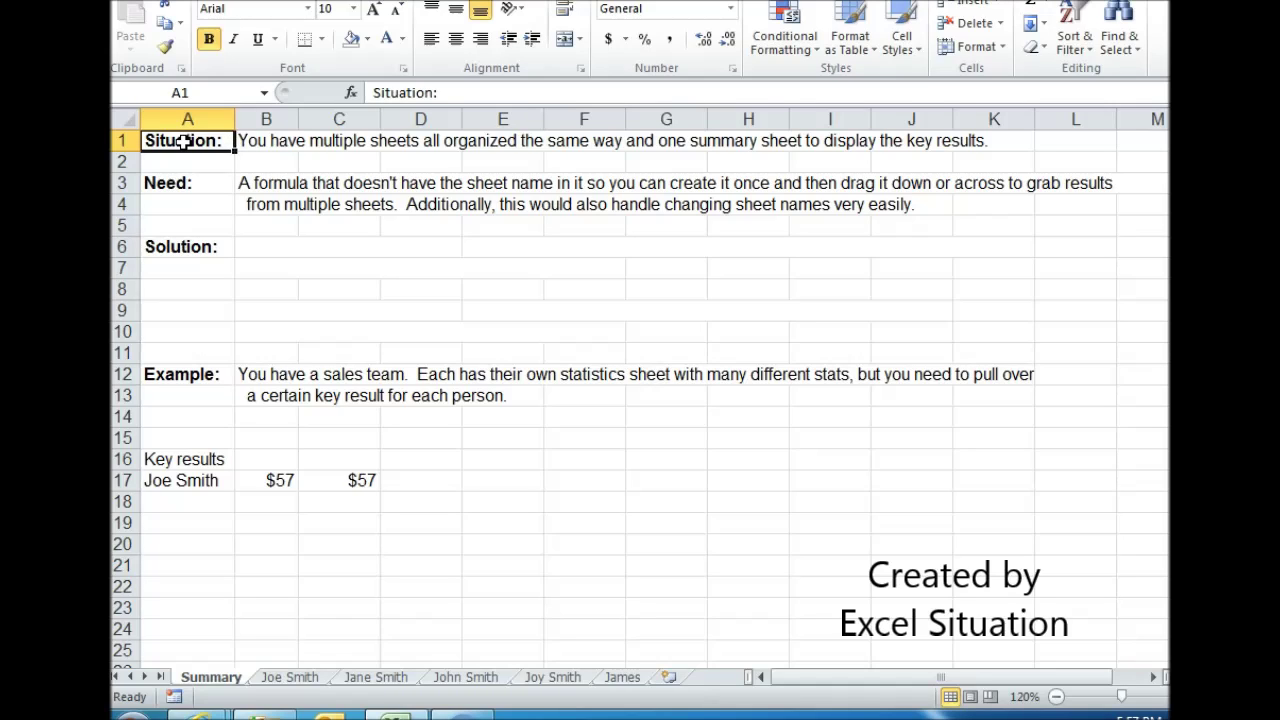
Review the Need and Example sections, comparing B17's INDIRECT formula with C17's direct reference
left_click(183, 182)
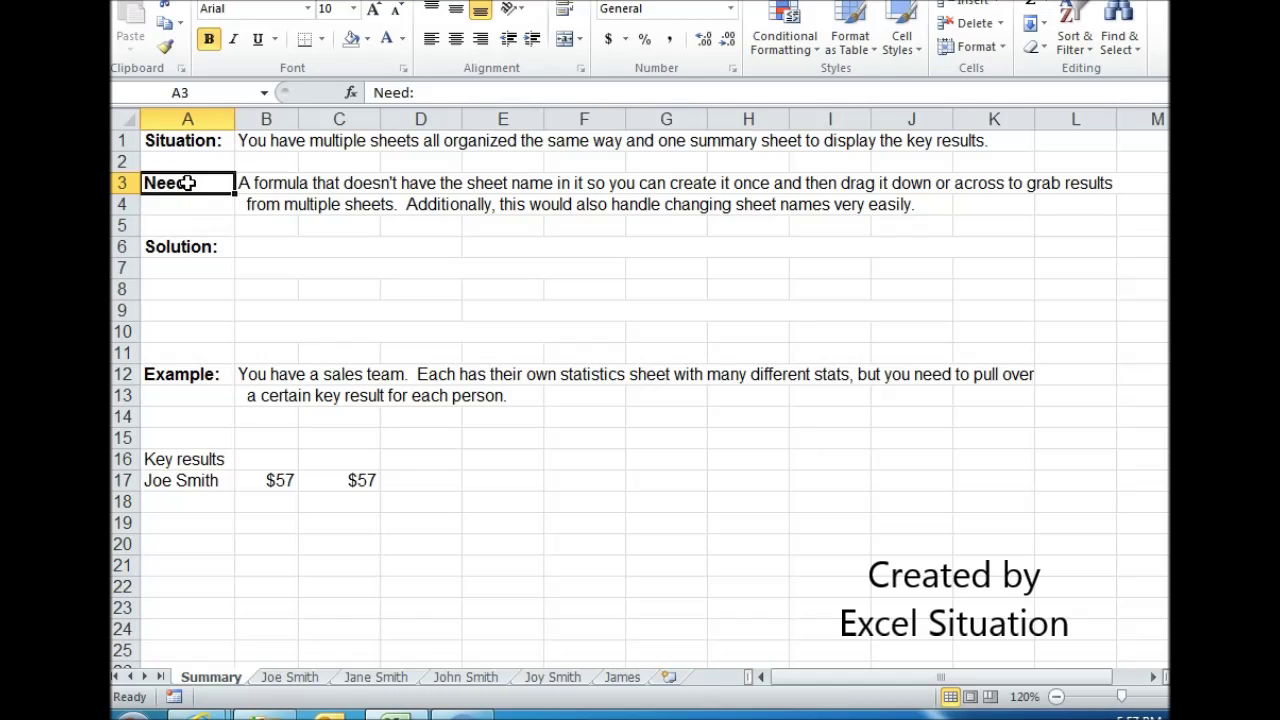
left_click(189, 373)
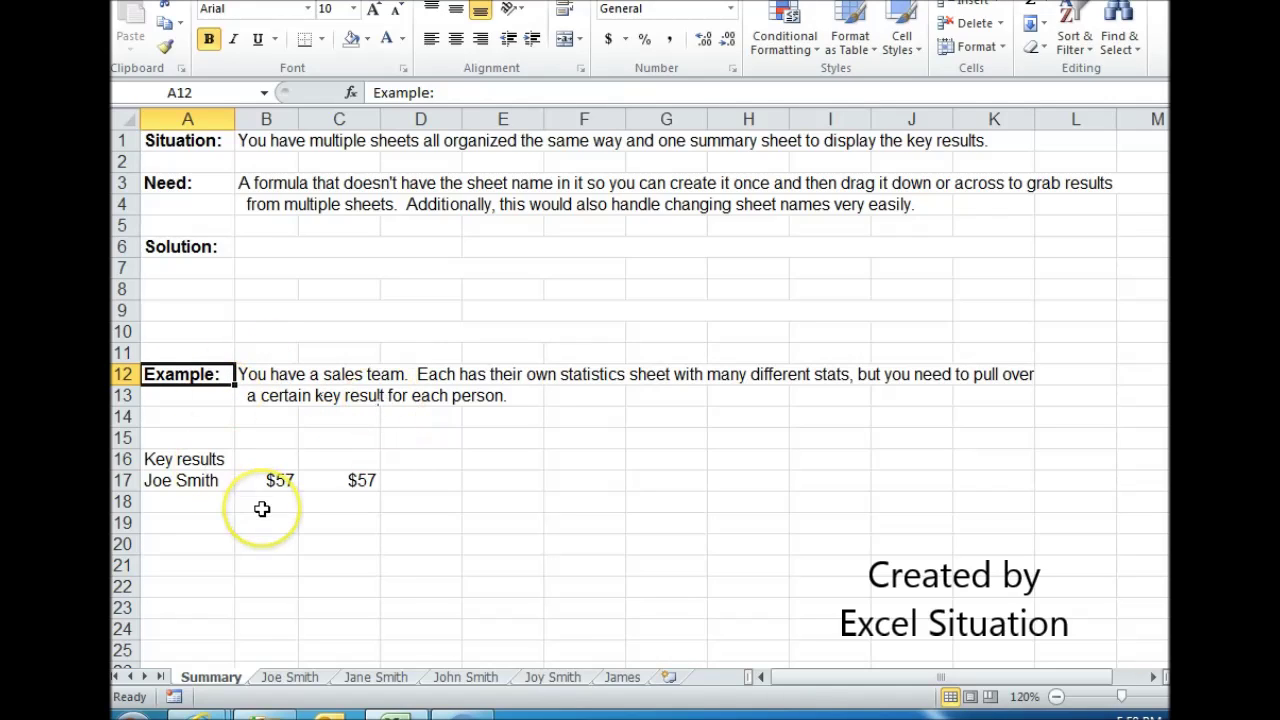
left_click(335, 480)
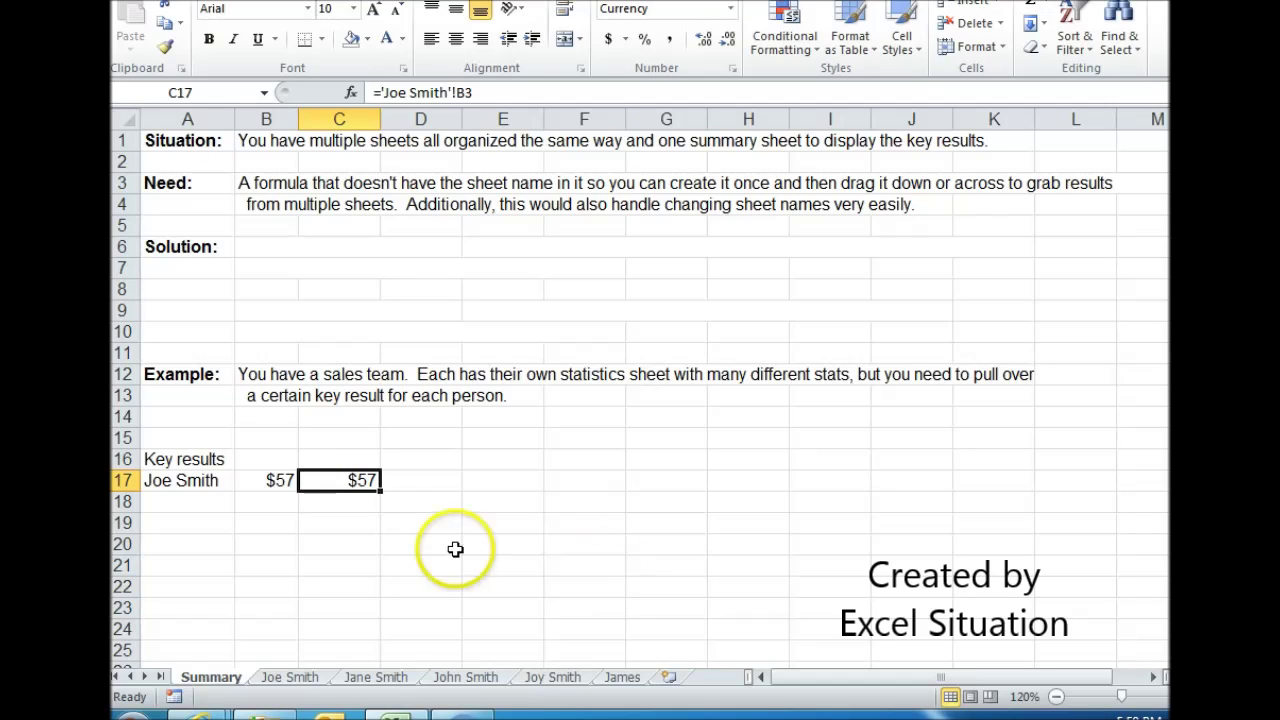
left_click(272, 480)
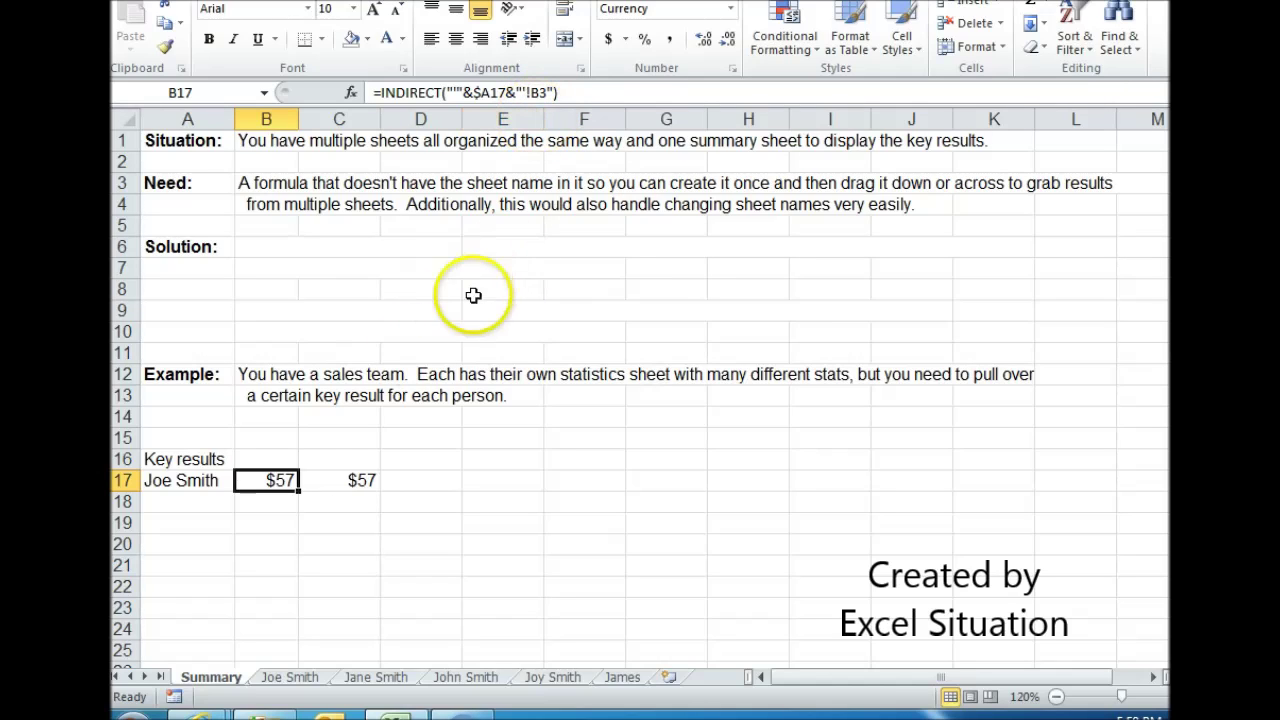
left_click(339, 482)
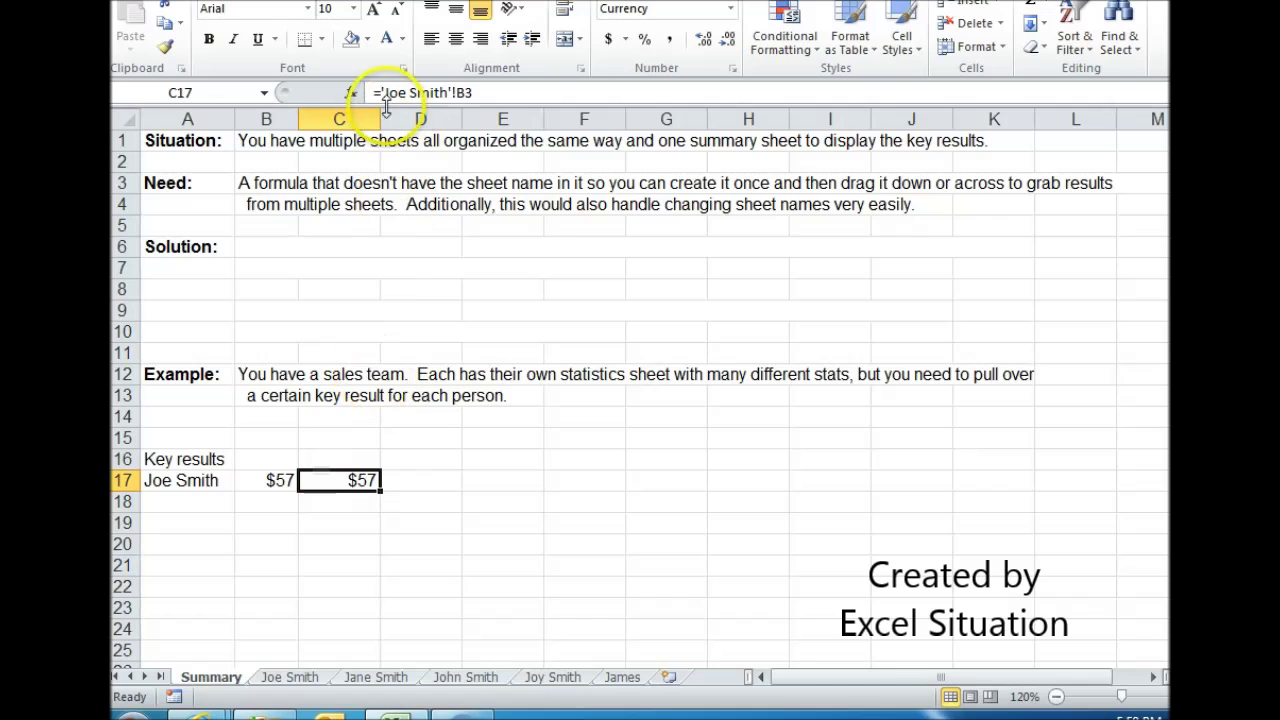
left_click(271, 483)
left_click(350, 92)
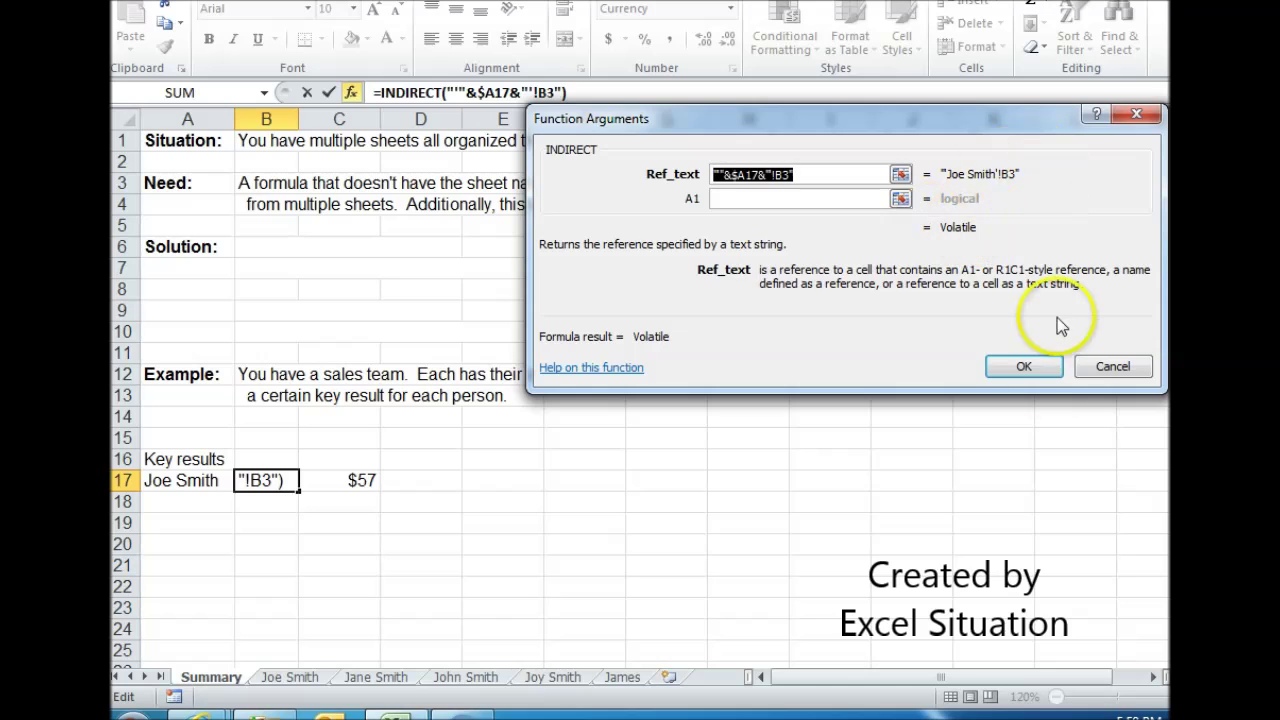
left_click(1024, 366)
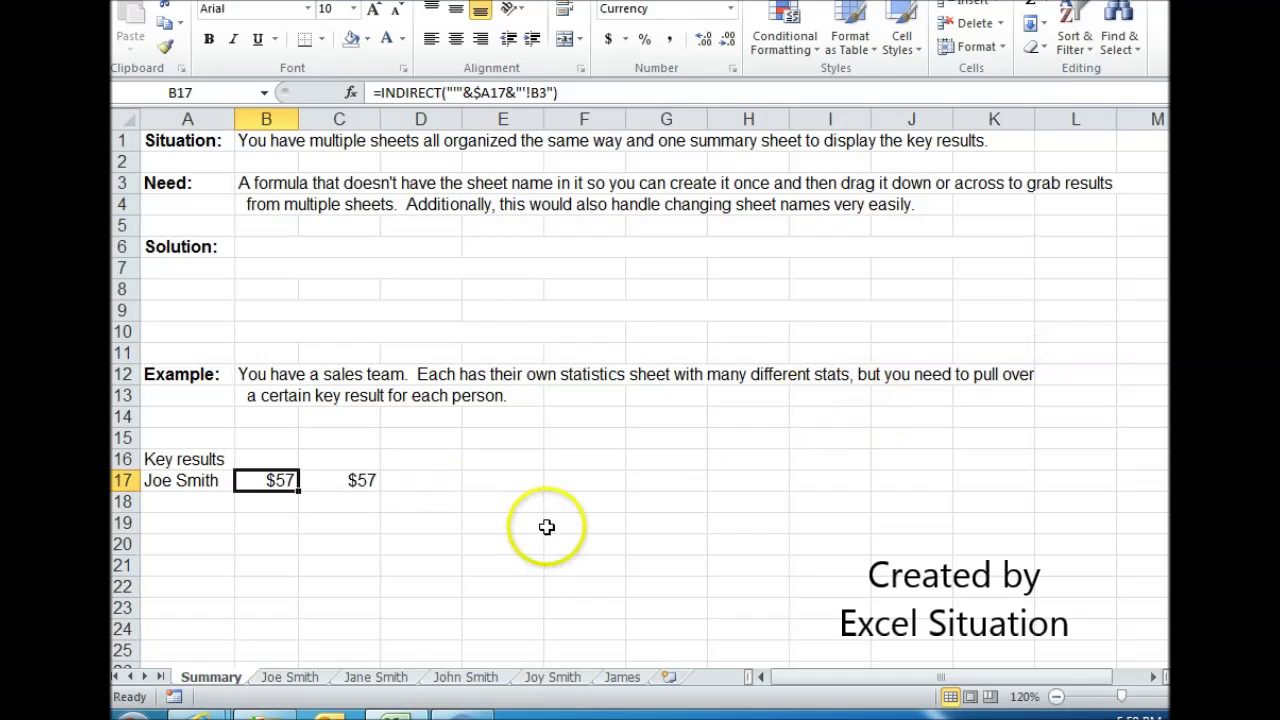
Enter Jane Smith, John Smith, Joy Smith and James in A18:A21 below Joe Smith
left_click(180, 503)
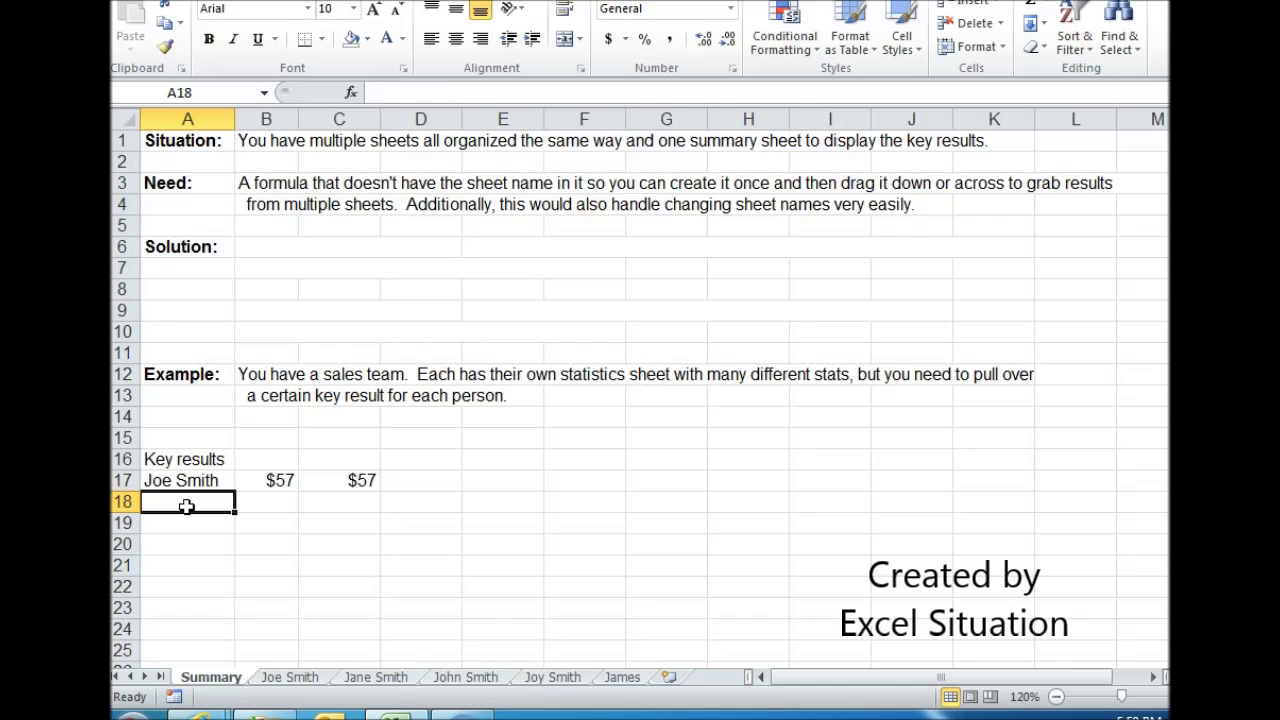
type("Jan")
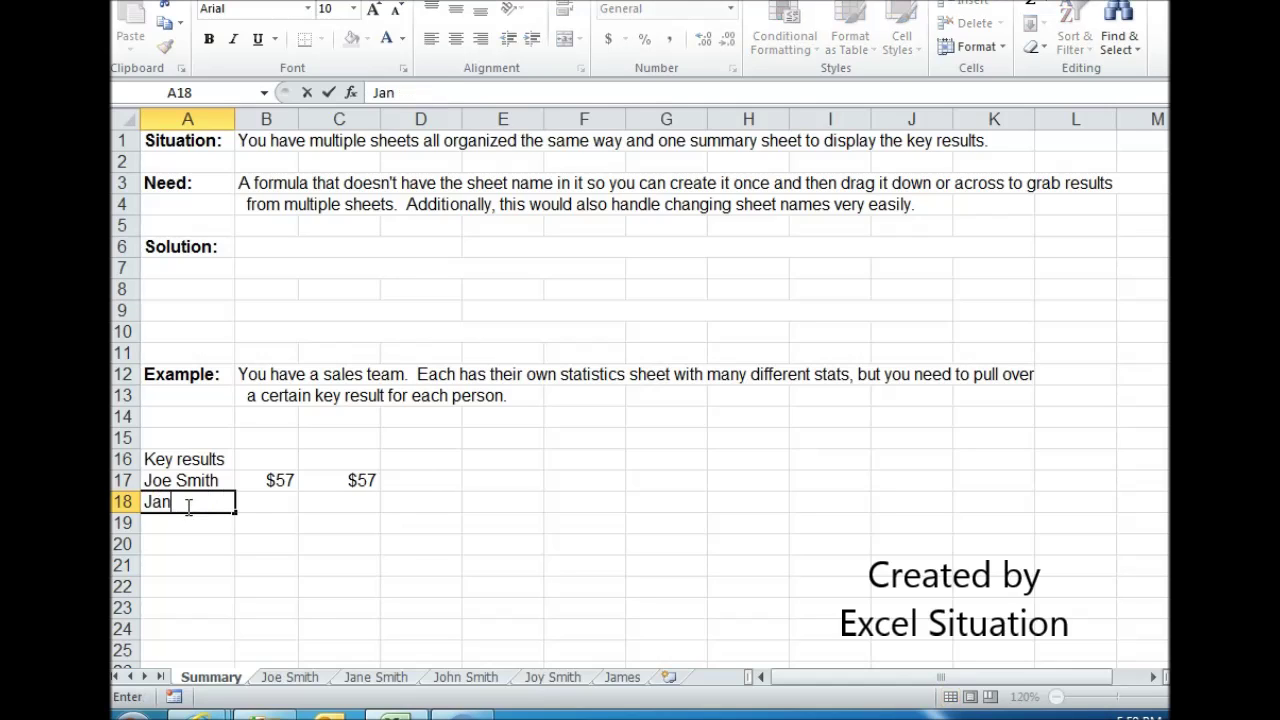
type("e Smith")
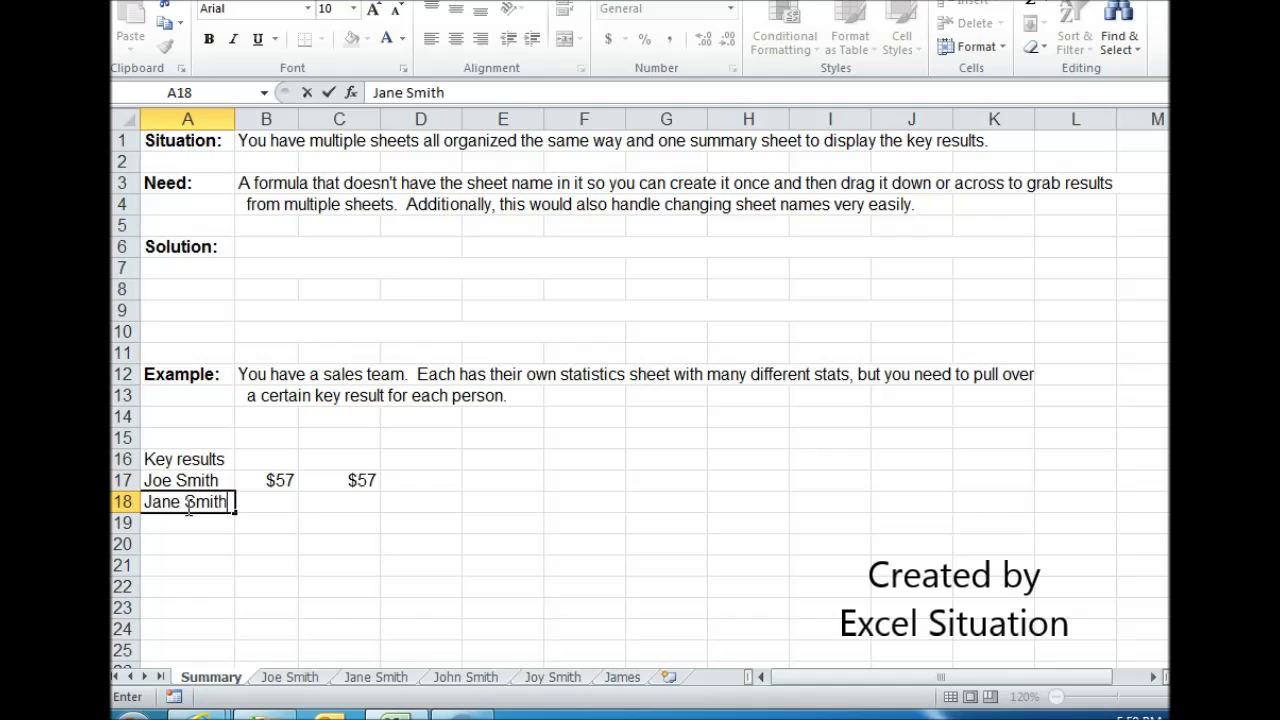
key("Return")
type("John Smith")
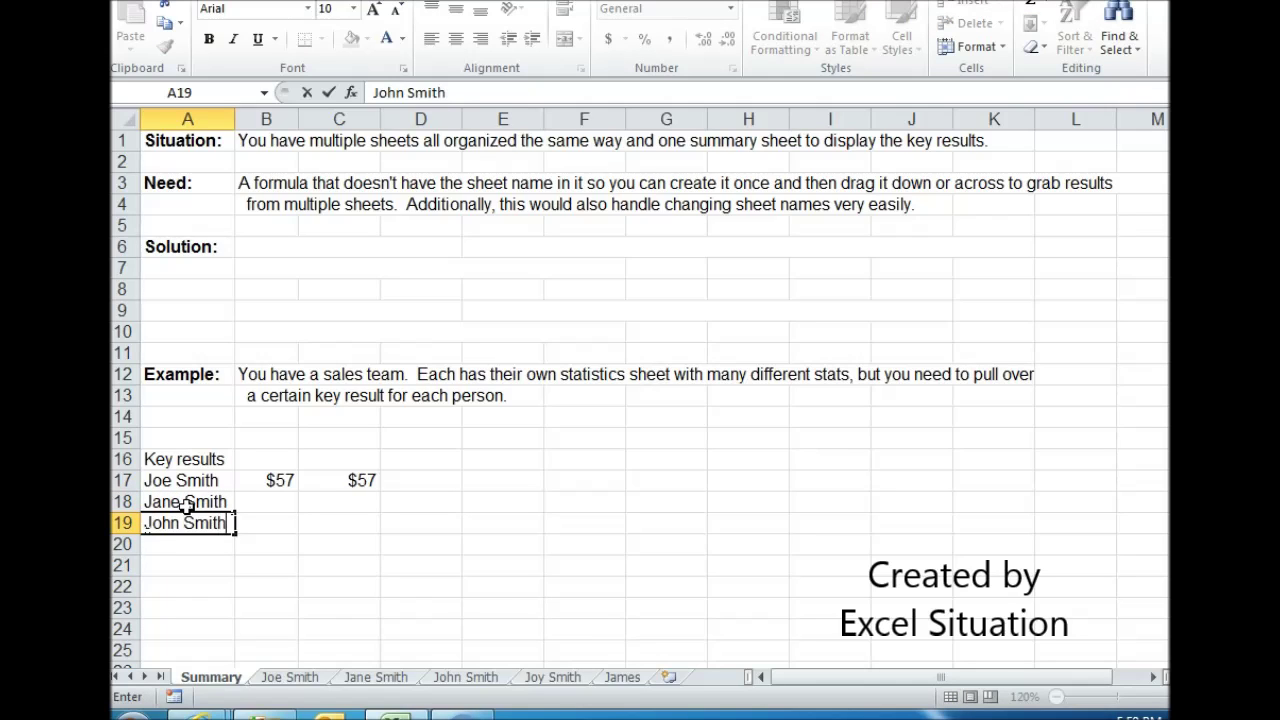
key("Return")
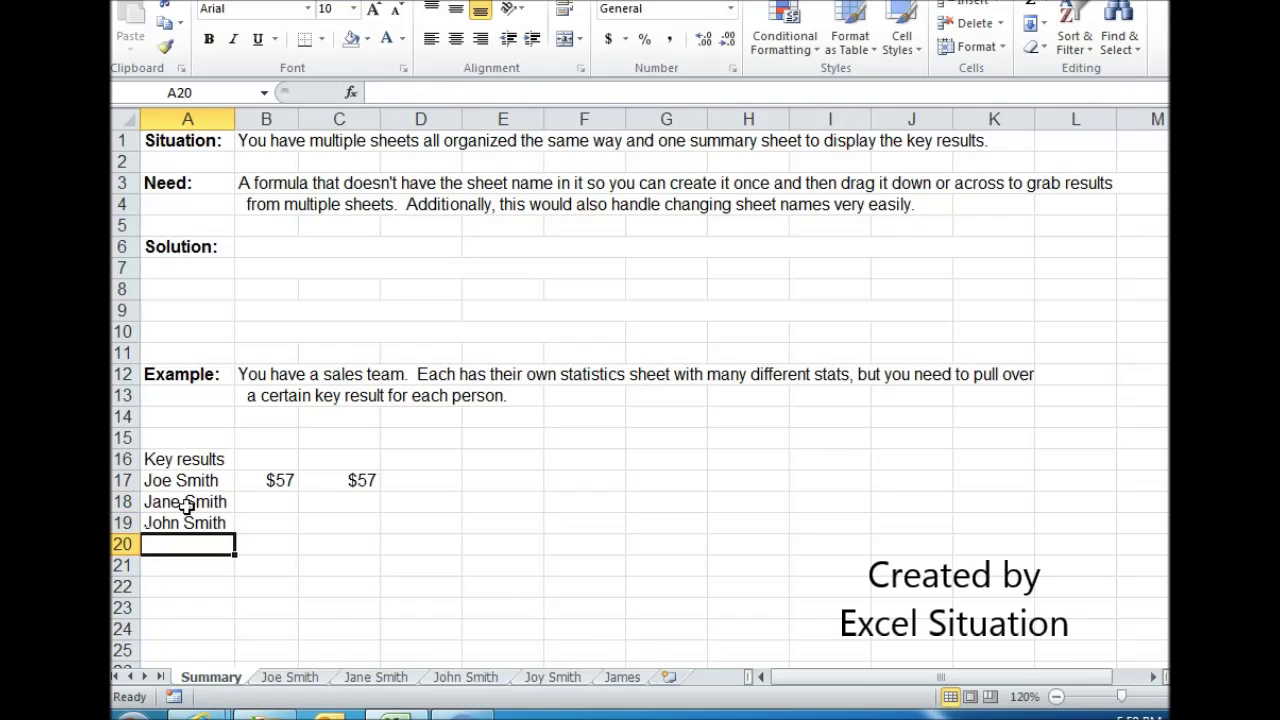
type("Joy Sm")
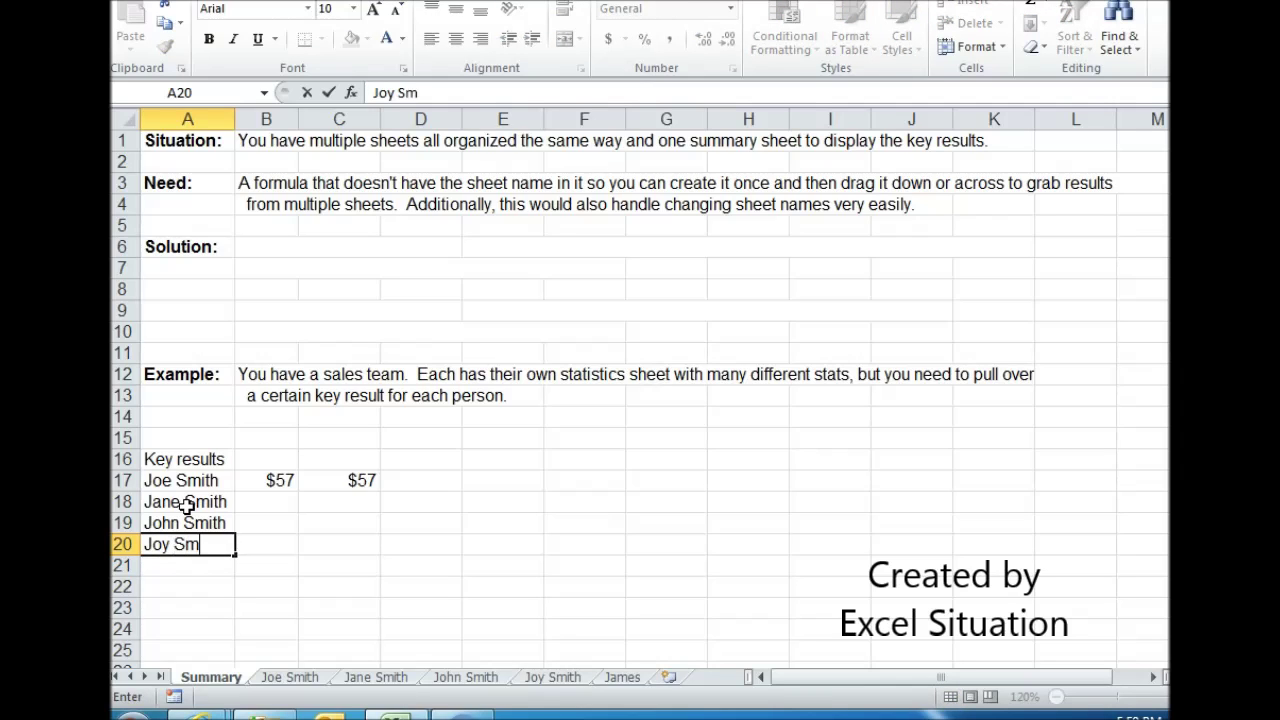
type("ith")
key("Return")
type("James")
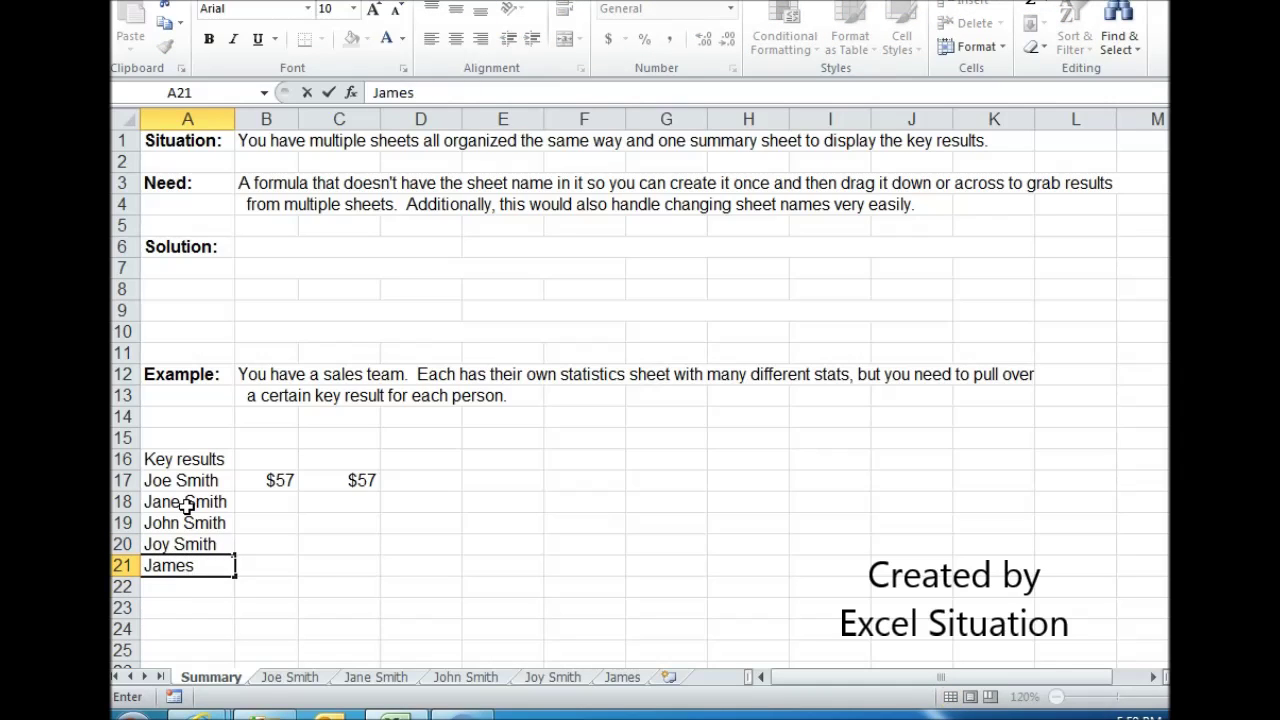
key("Return")
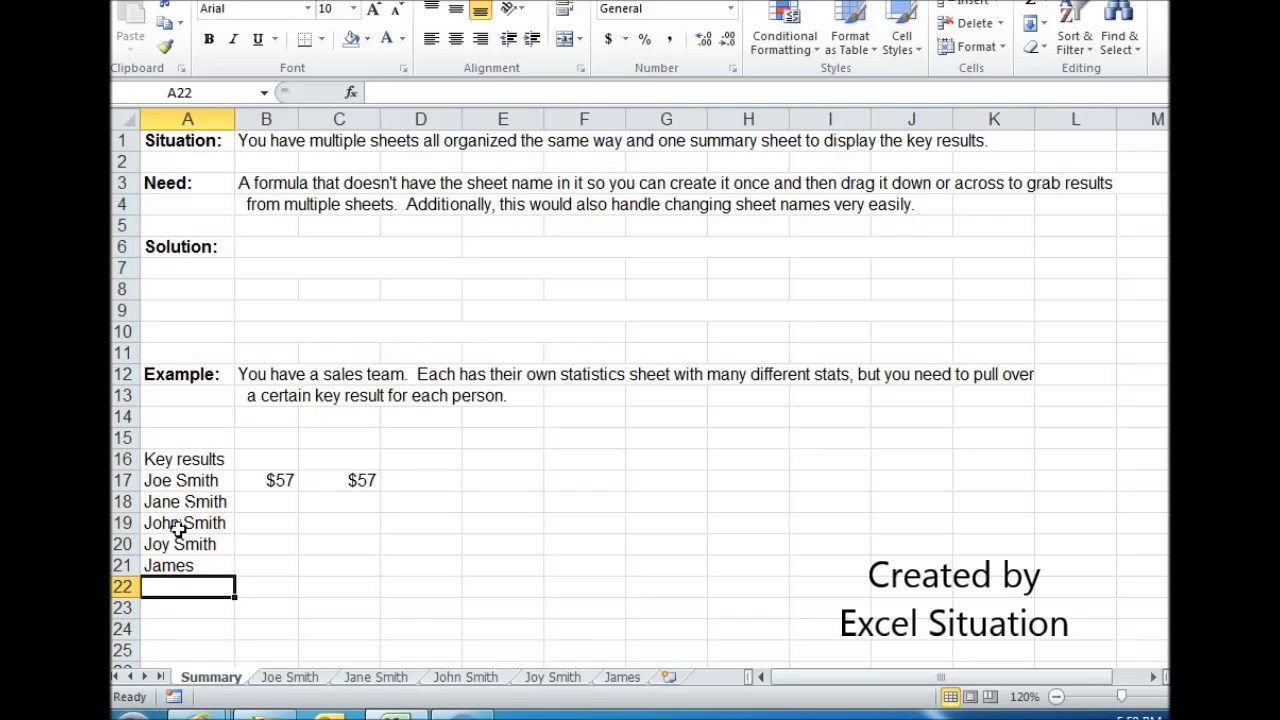
left_click(155, 544)
left_click(166, 565)
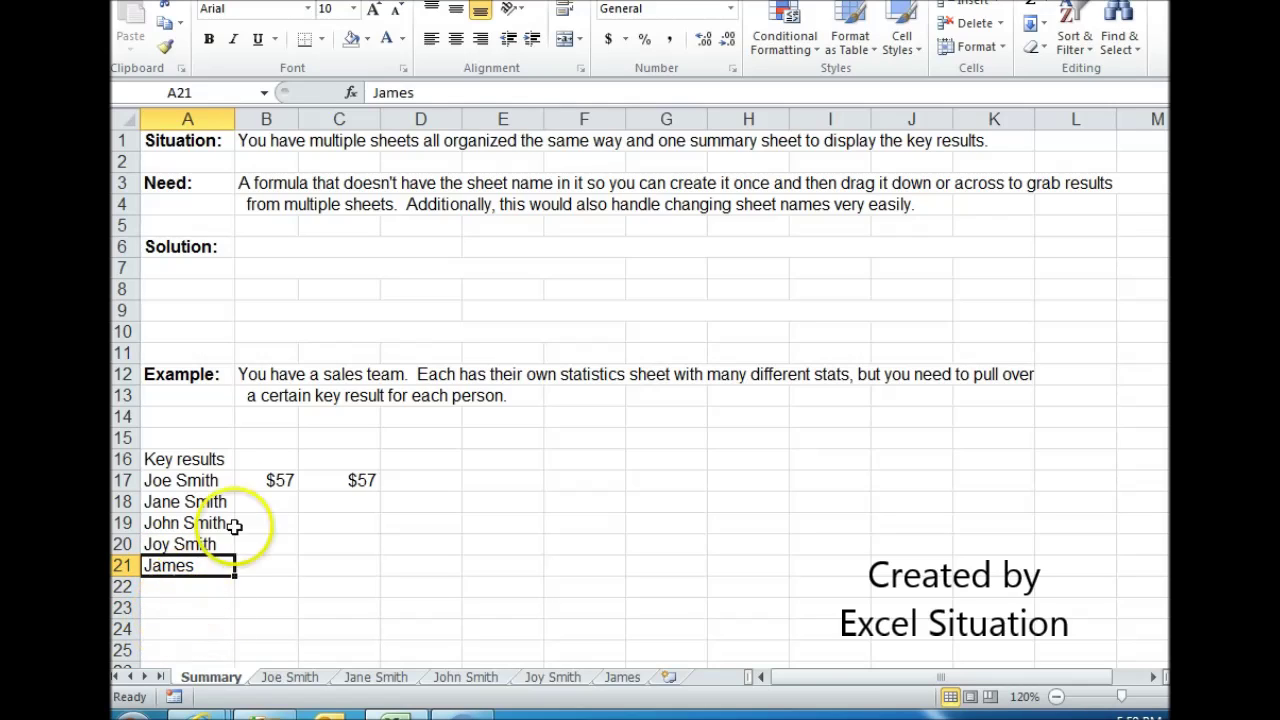
Fill the INDIRECT formula from B17 down to B21, then select the solution text in rows 6–10
left_click(265, 478)
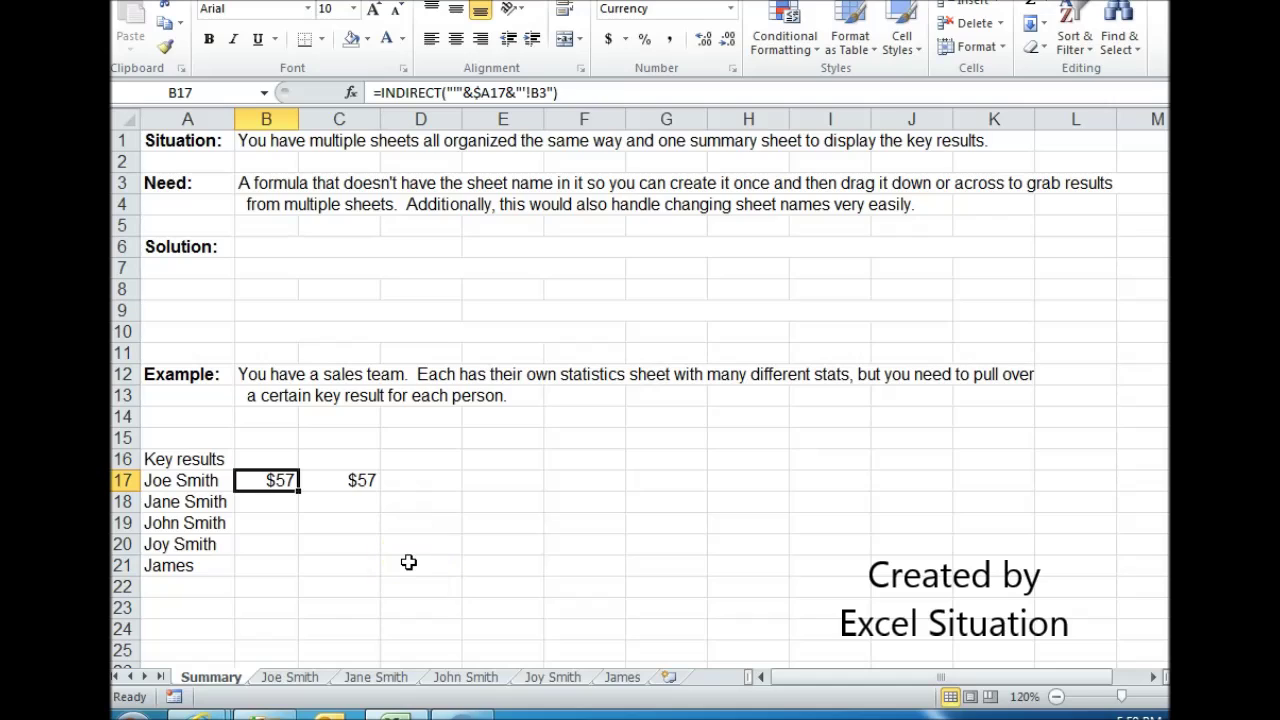
left_click_drag(298, 490, 303, 570)
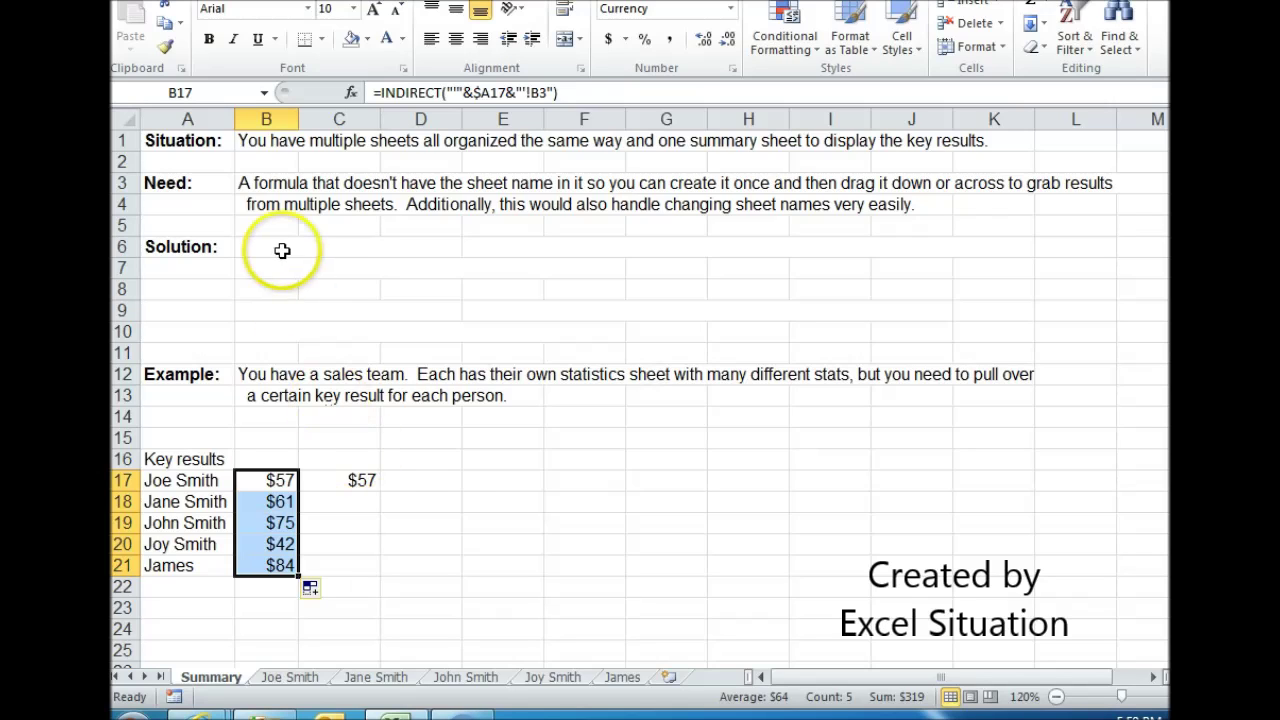
left_click_drag(283, 249, 940, 336)
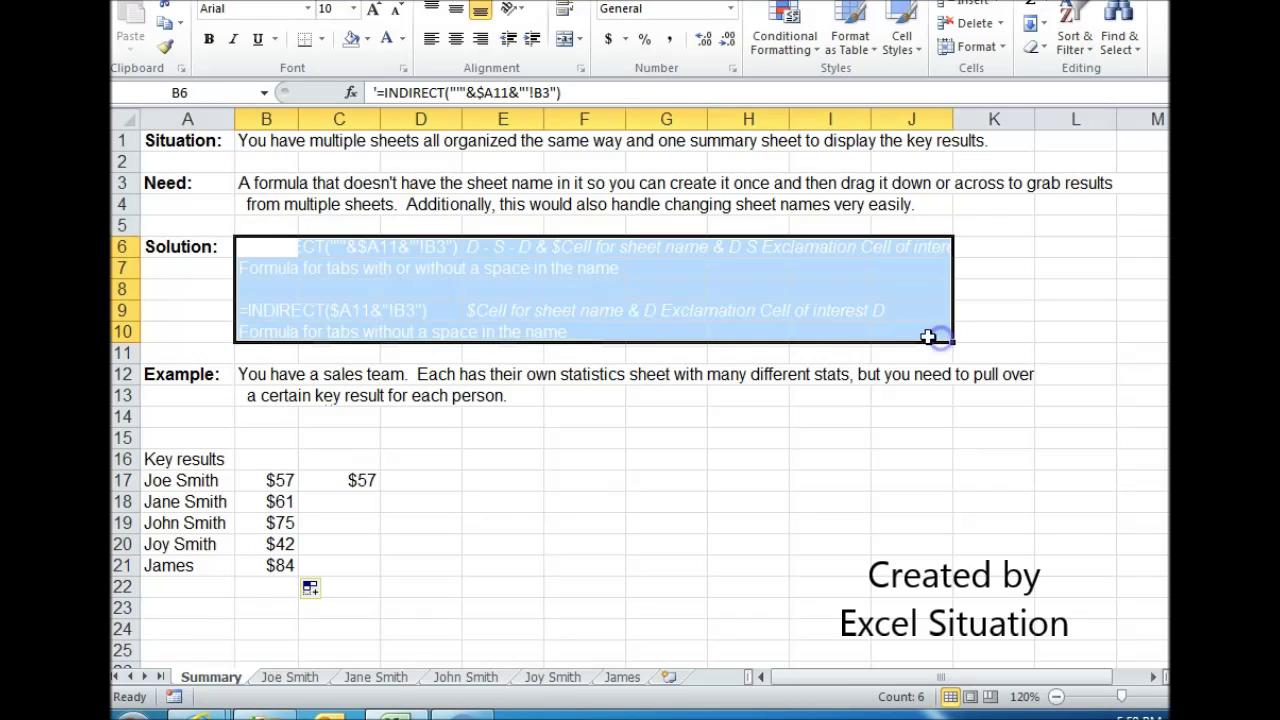
Make the B6:J10 solution text black to reveal the two INDIRECT formula variants
left_click(402, 40)
left_click(430, 63)
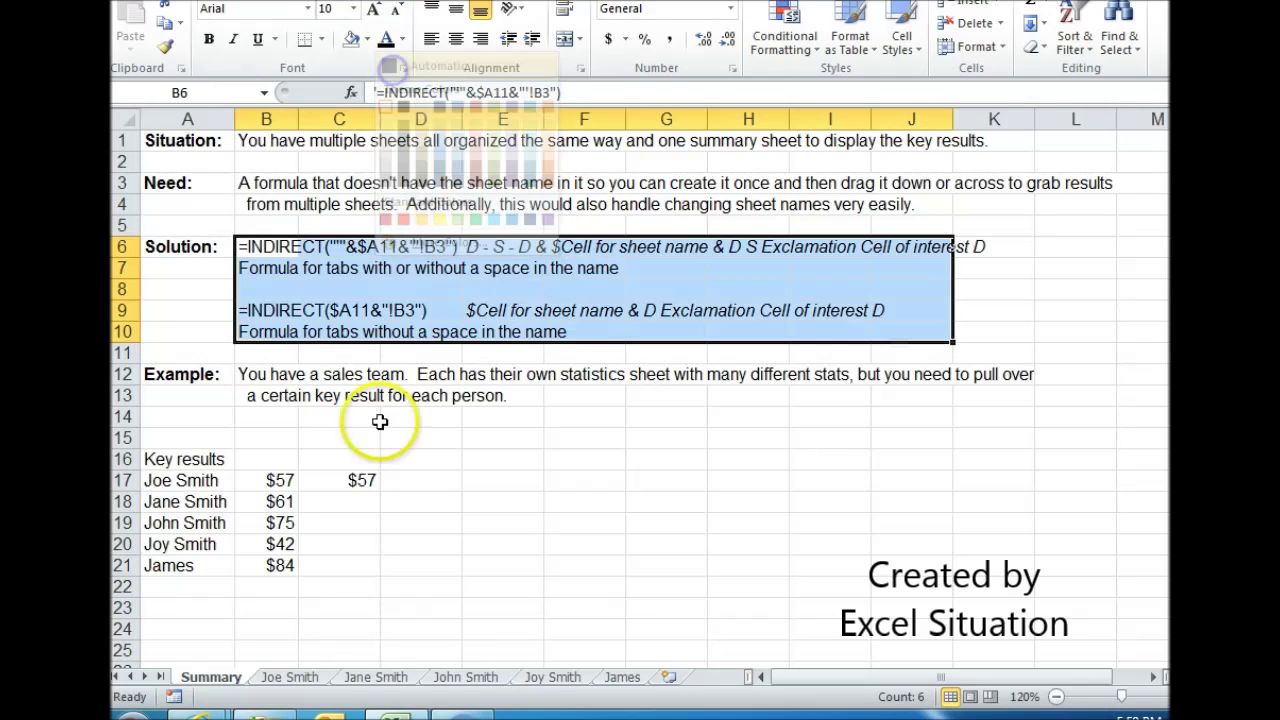
left_click(190, 244)
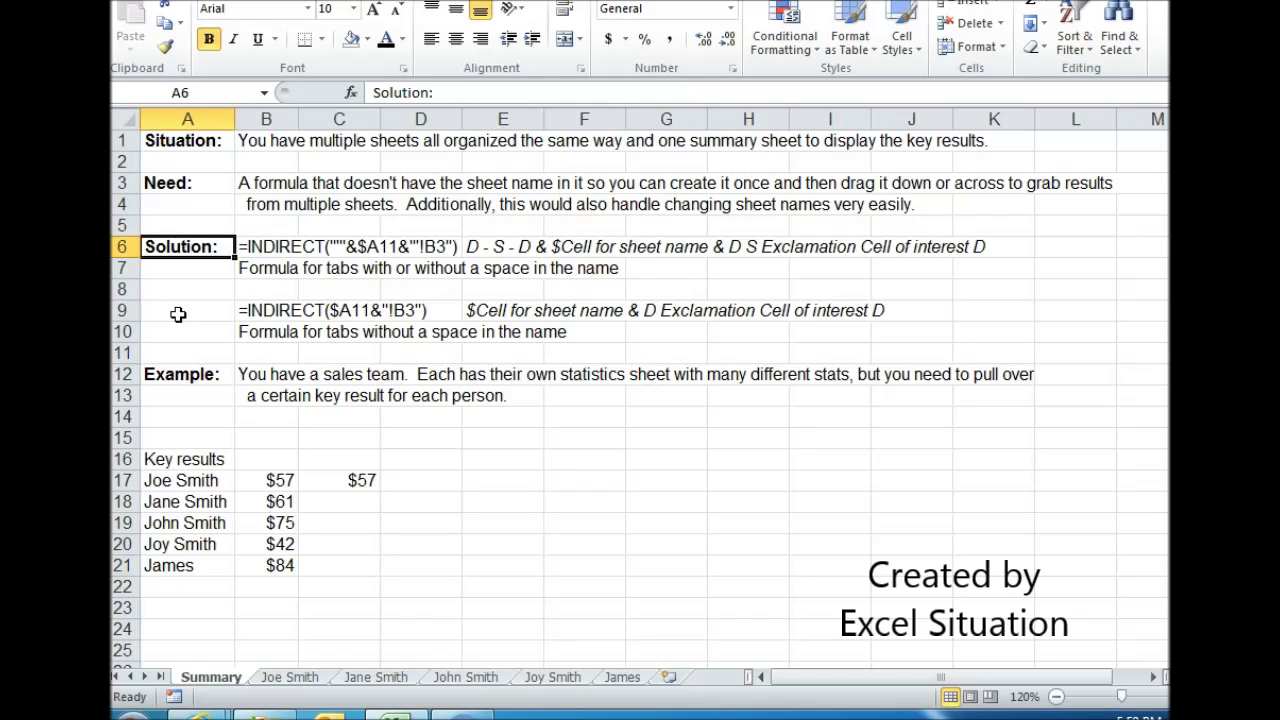
left_click(252, 247)
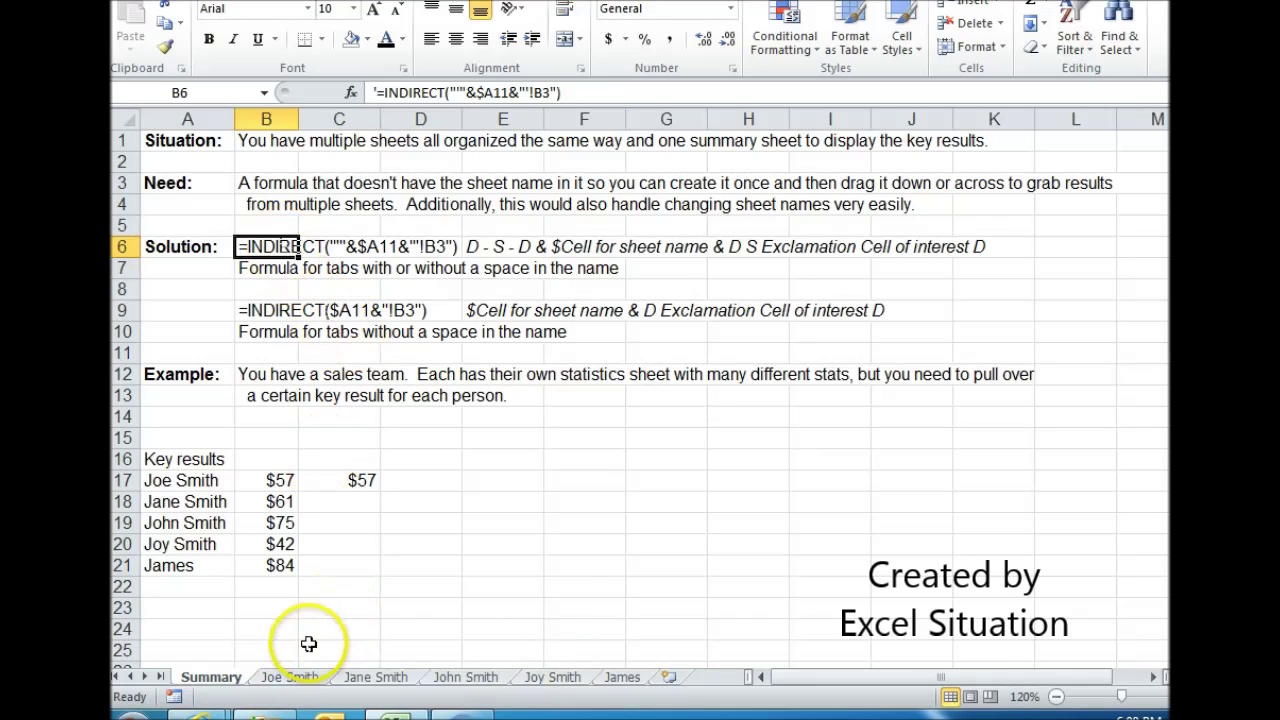
left_click(266, 309)
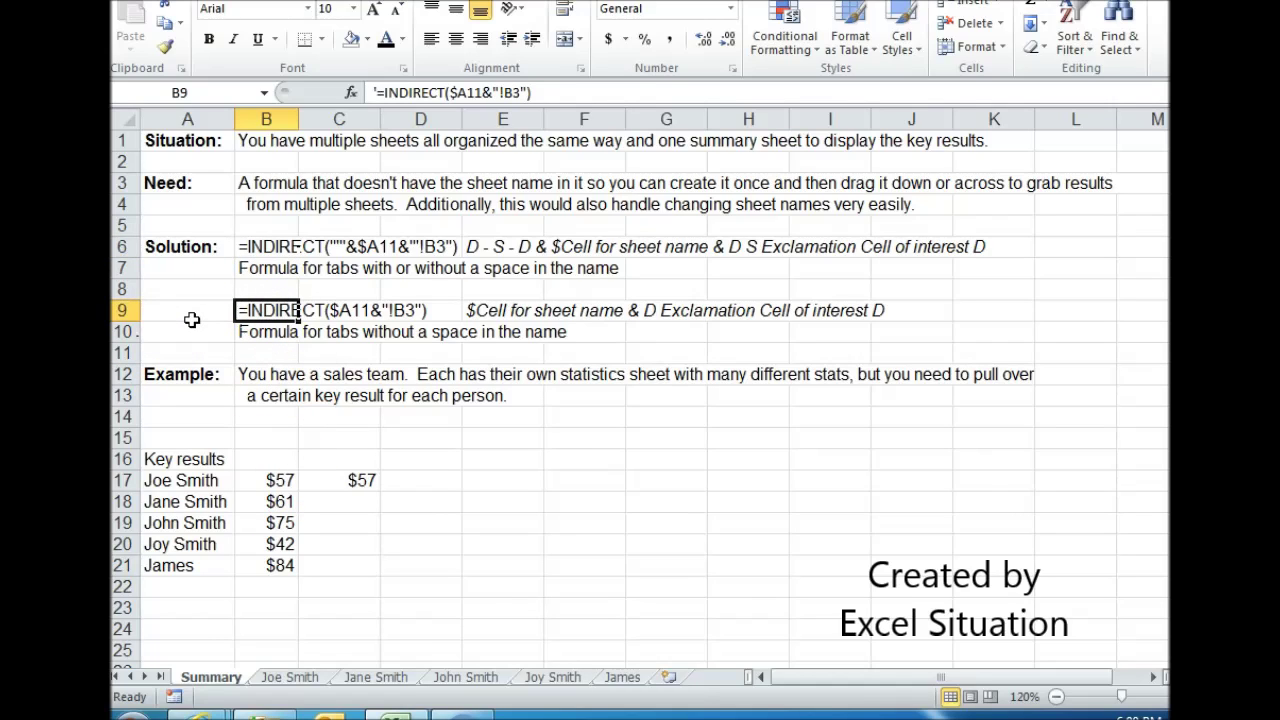
left_click(191, 314)
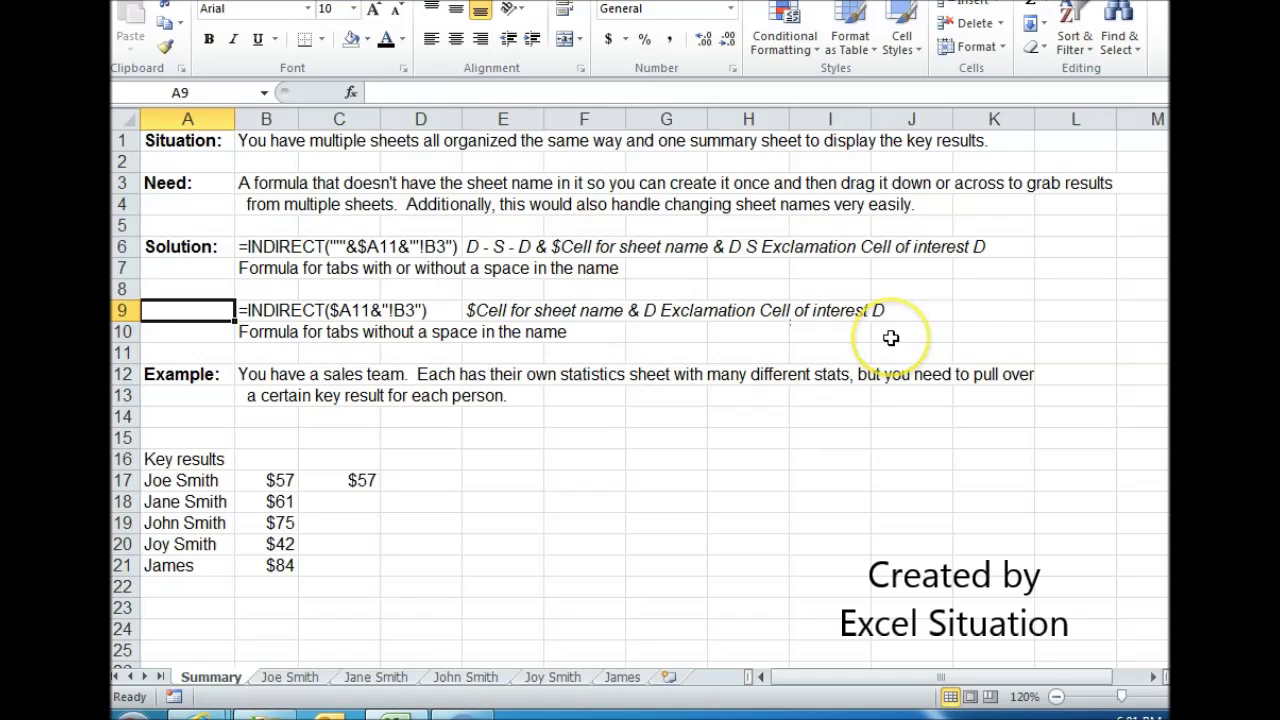
left_click(192, 183)
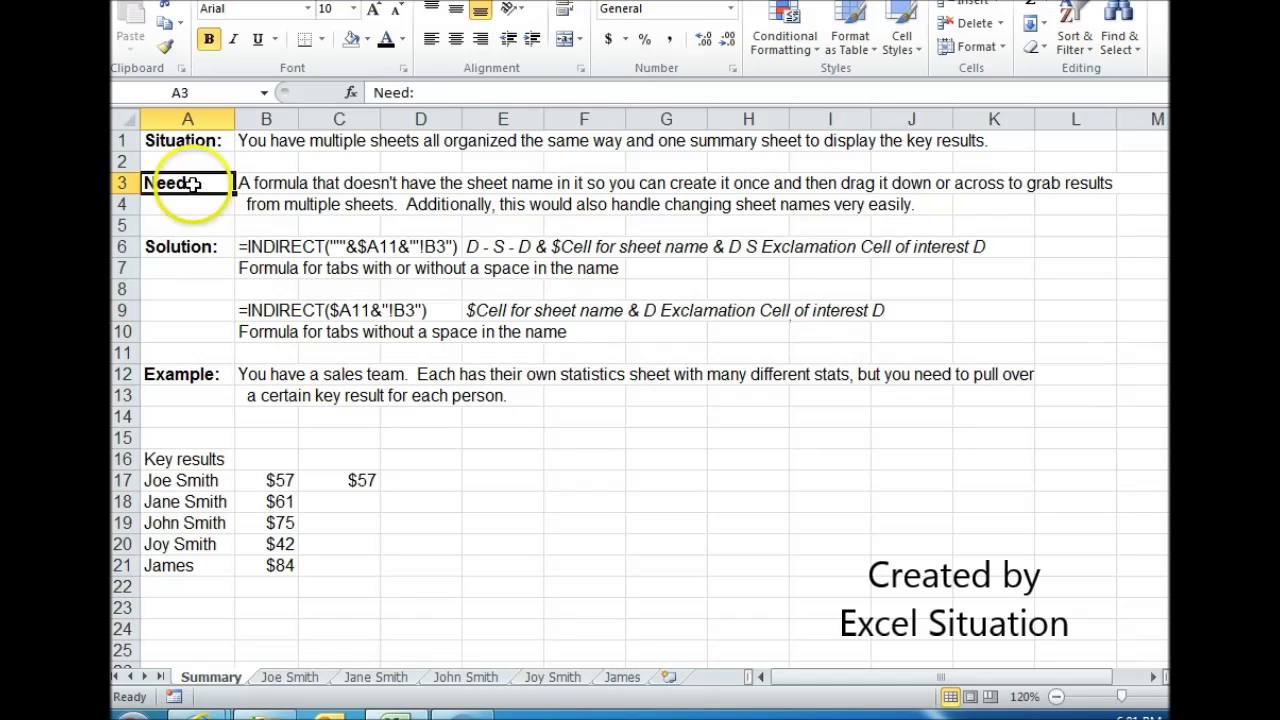